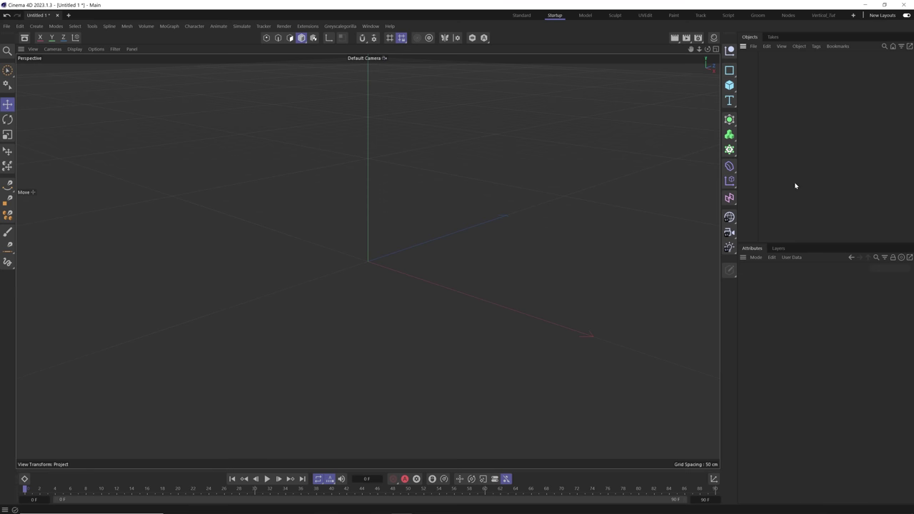
Step: Add a sphere primitive to the scene and set its radius to 1 cm
click(730, 86)
click(822, 131)
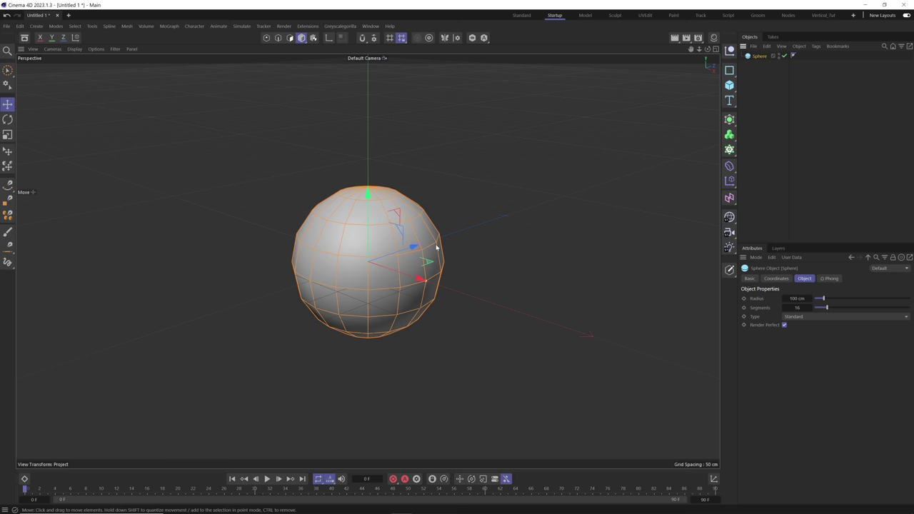
click(797, 298)
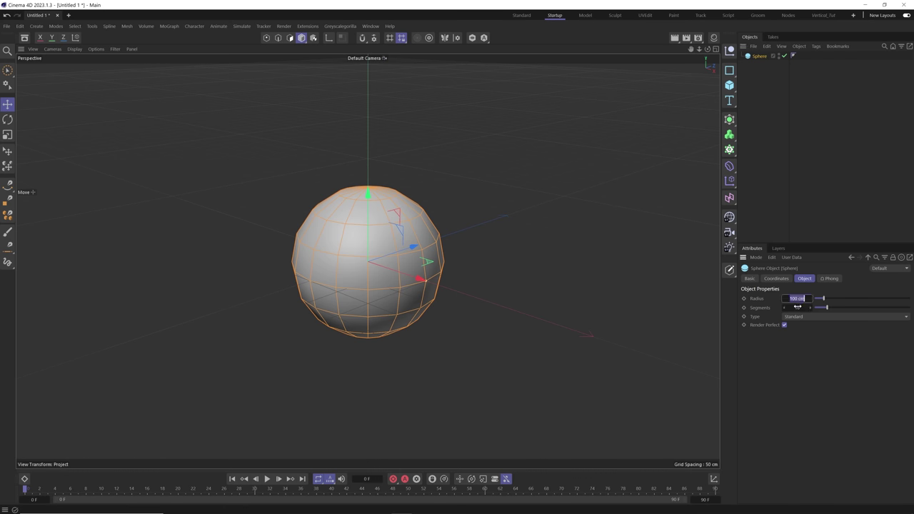
text(1)
key(Return)
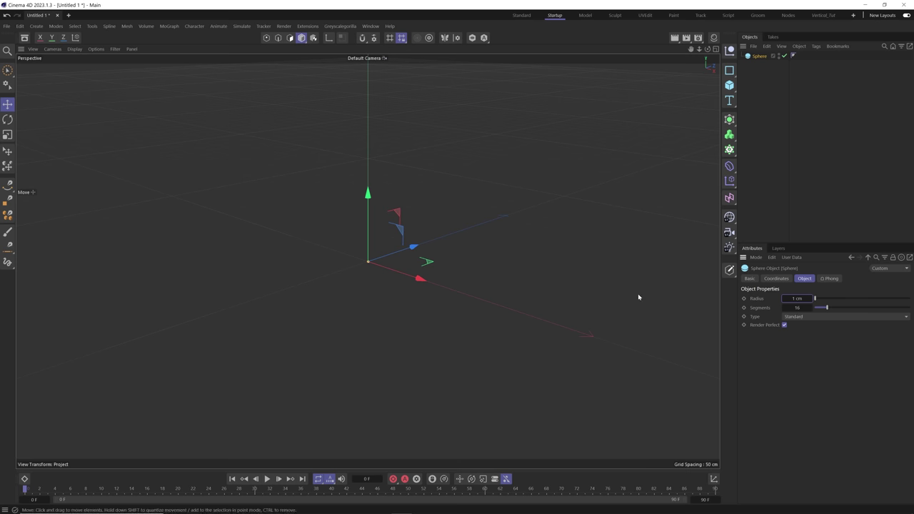
Step: Add a Pyro simulation tag to the sphere
scroll(414, 239, down, 10)
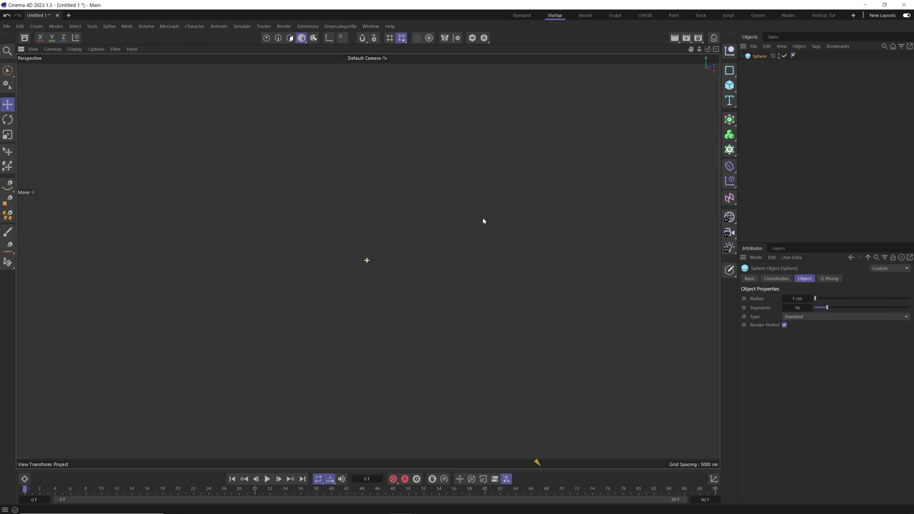
scroll(390, 246, up, 15)
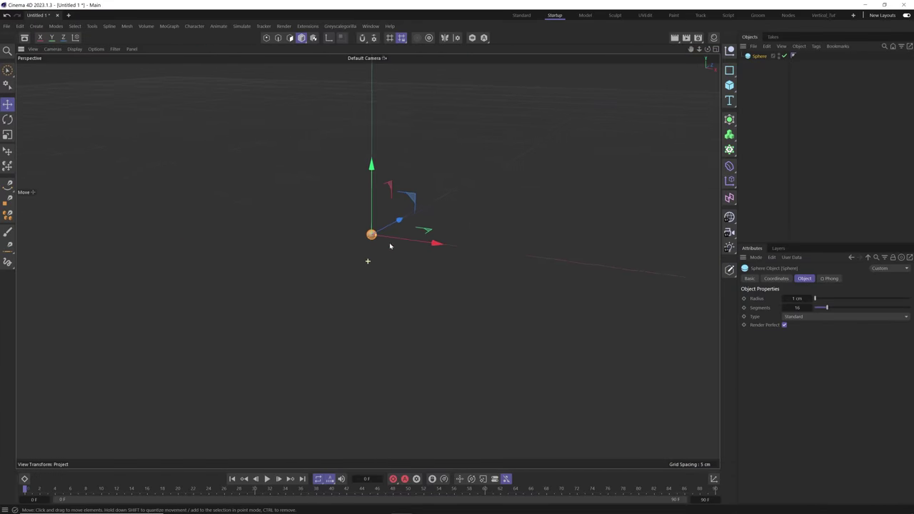
right_click(757, 56)
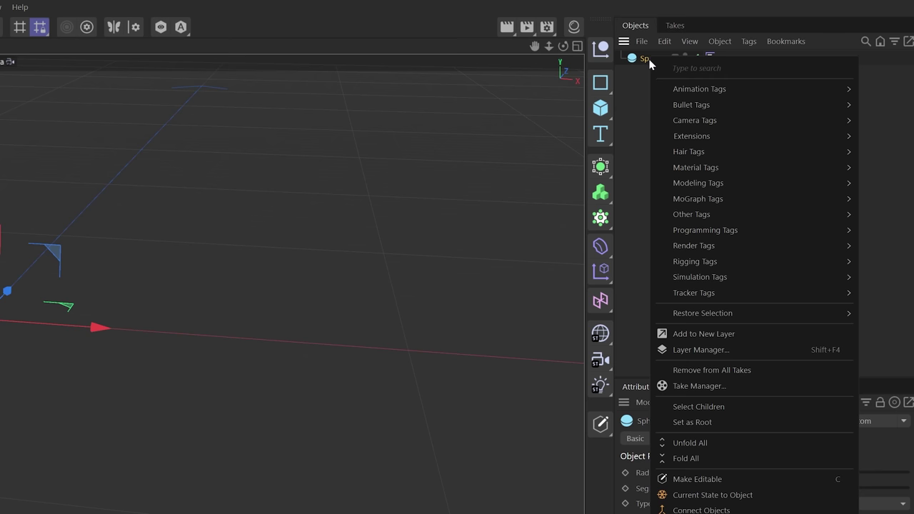
mouse_move(684, 276)
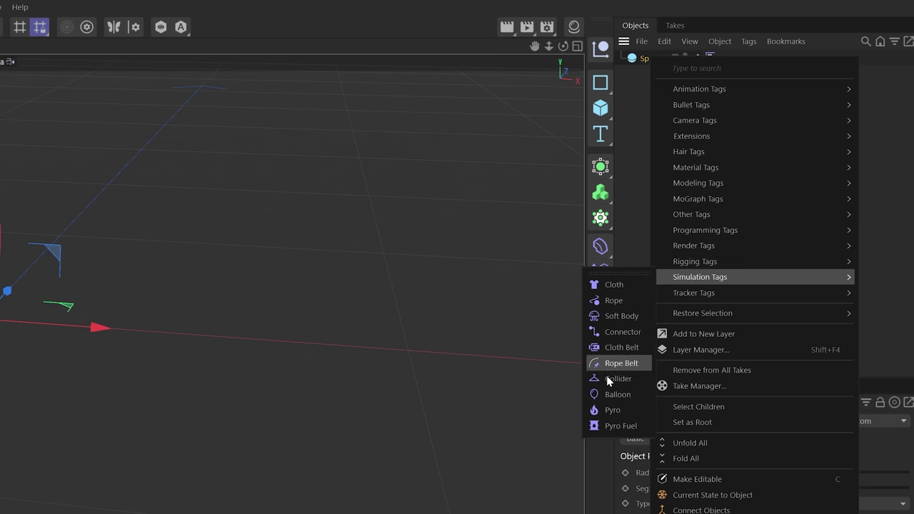
click(610, 410)
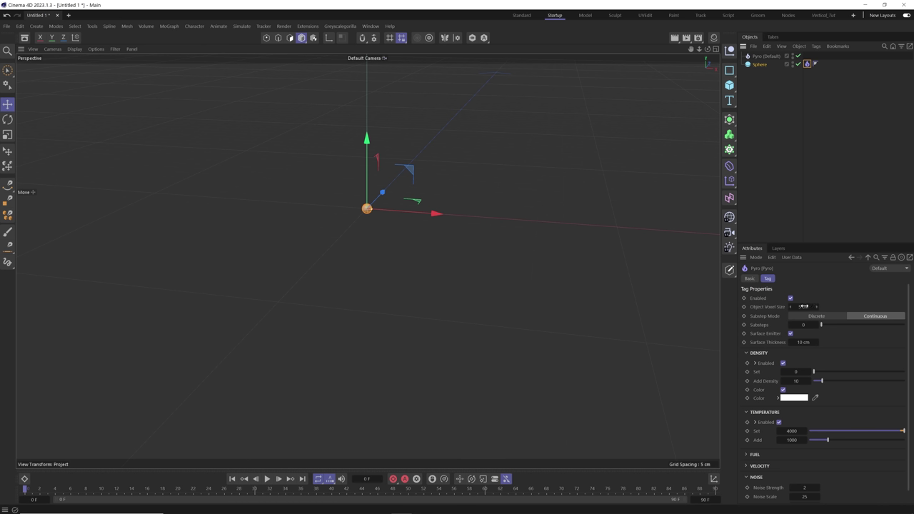
Step: In the sphere's Pyro tag, set Object Voxel Size to 1 cm and turn off Surface Emitter and Temperature
click(803, 306)
key(BackSpace)
text(1)
key(Return)
click(791, 333)
click(778, 423)
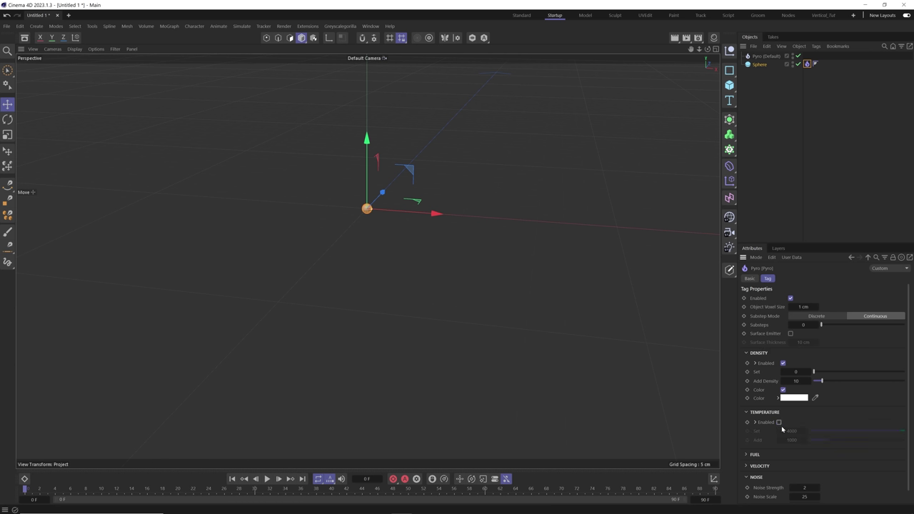
Step: In the Pyro tag's density settings, set the Set value to 50 and Add Density to 0
click(794, 371)
text(50)
key(Return)
click(798, 381)
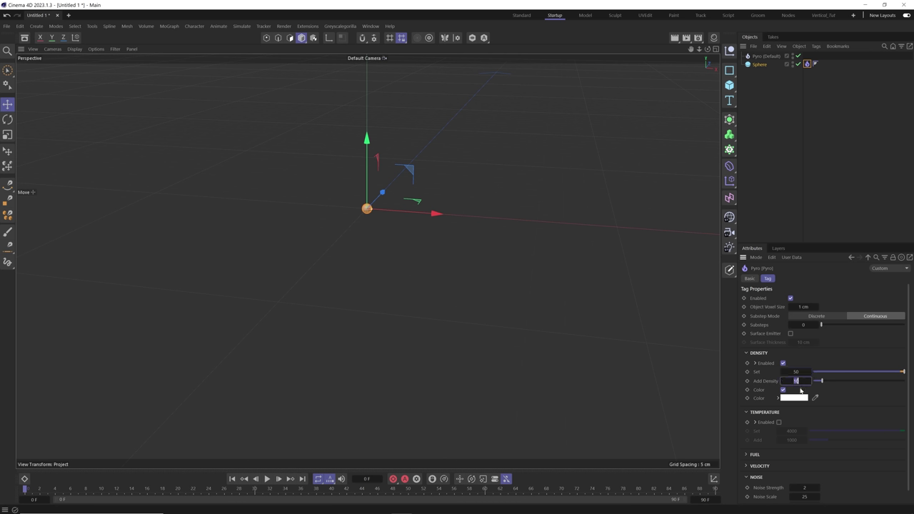
text(0)
key(Return)
Step: Open the Pyro settings of the Pyro output object and play the simulation as a test
click(760, 57)
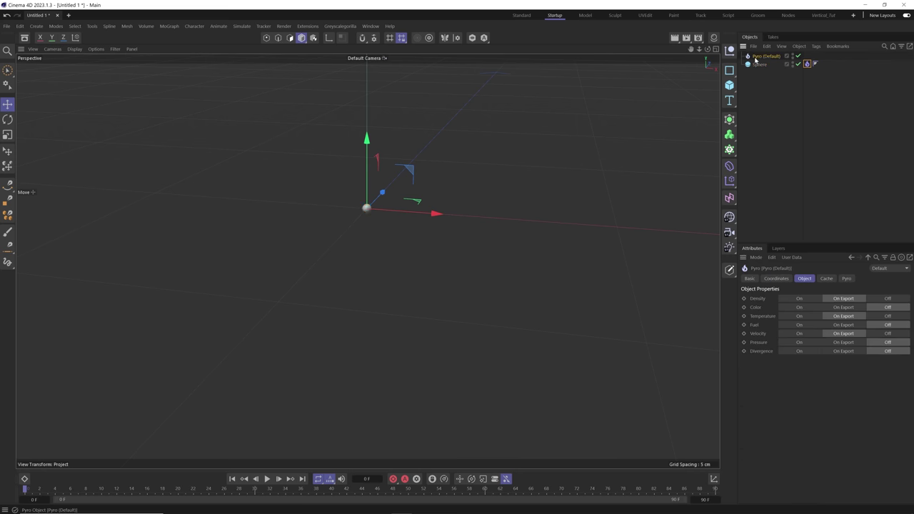
click(847, 279)
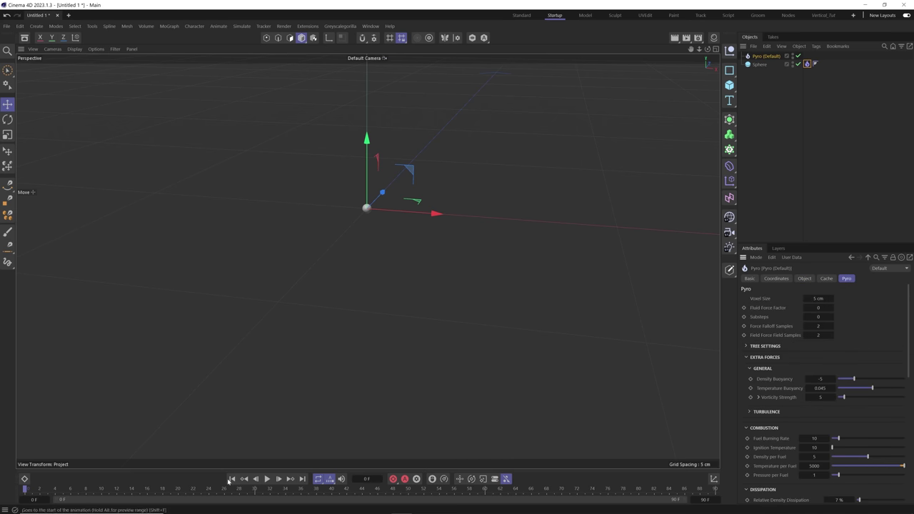
click(267, 479)
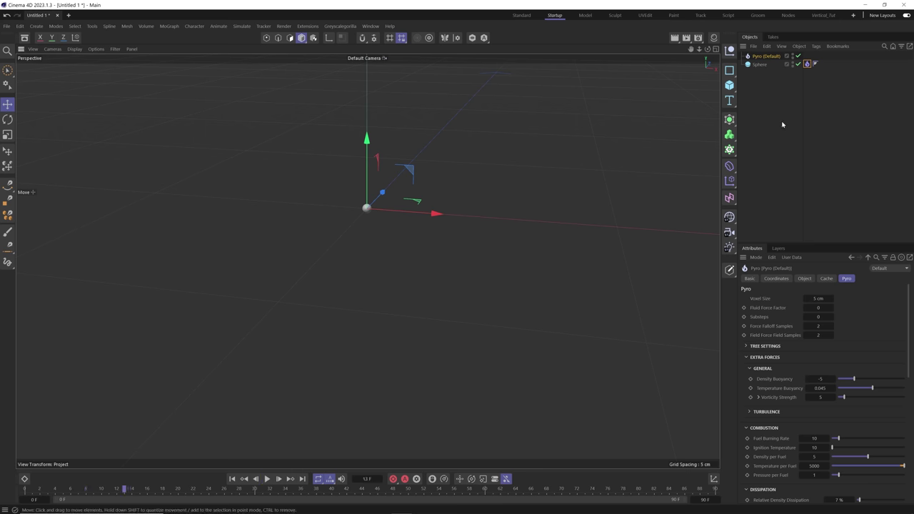
Step: Set the Pyro output object's Voxel Size to 0.25 cm
click(808, 64)
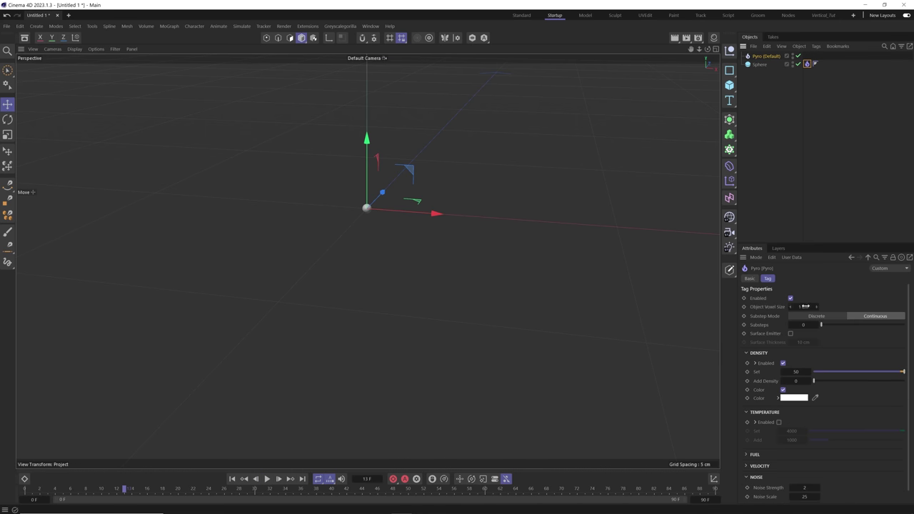
click(765, 56)
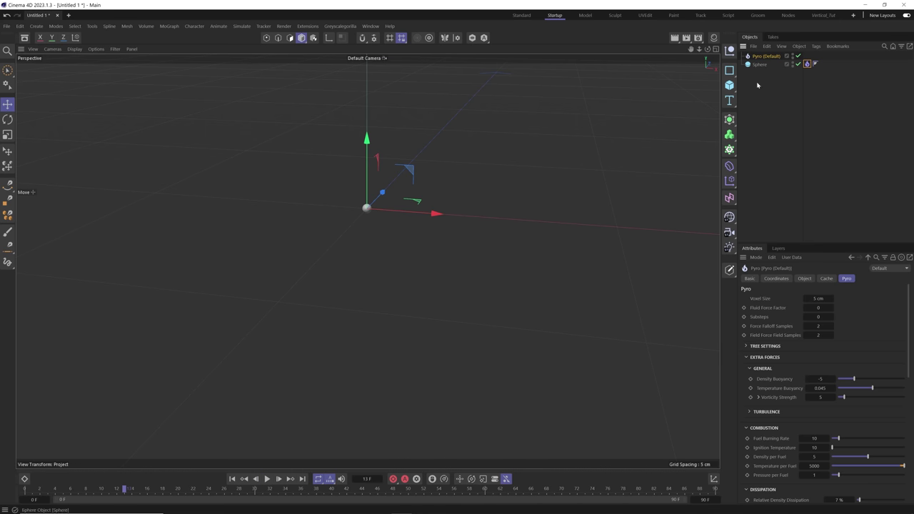
click(819, 299)
text(.25)
key(Return)
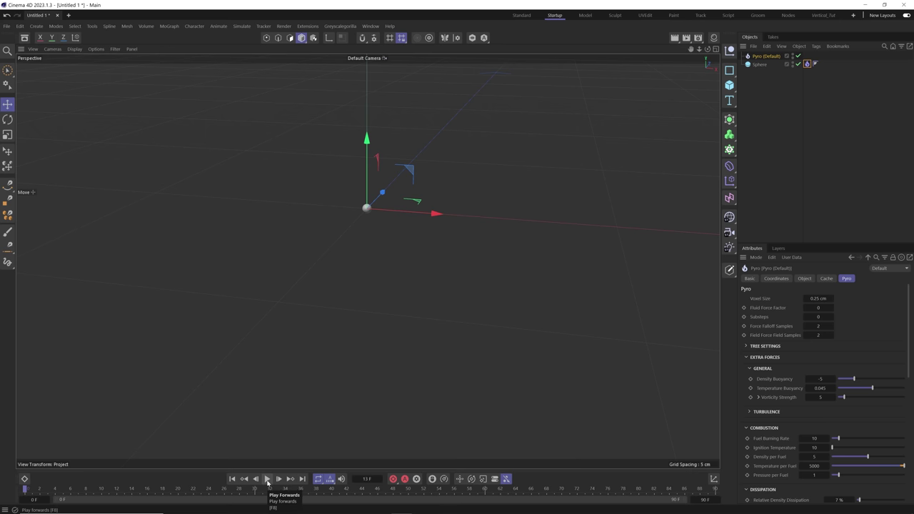
Step: Play the simulation and examine the smoke rising from the sphere
click(267, 479)
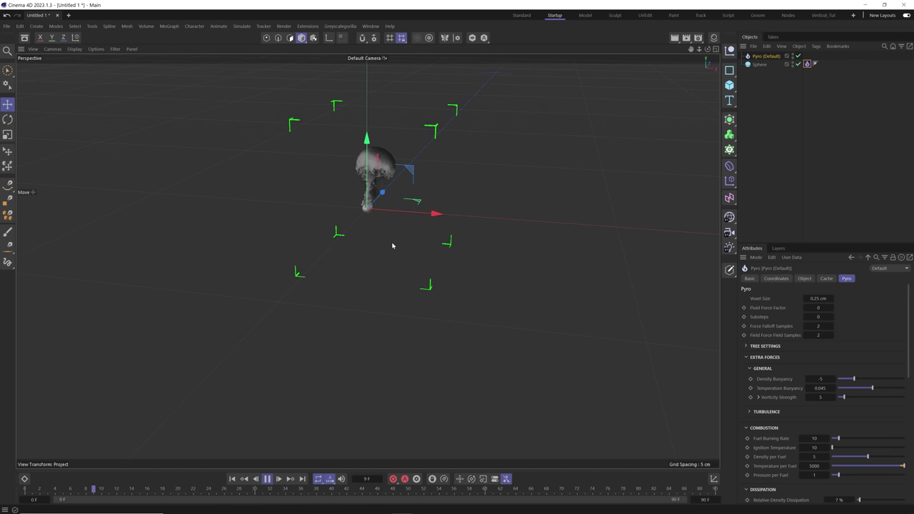
alt+drag(392, 246, 370, 276)
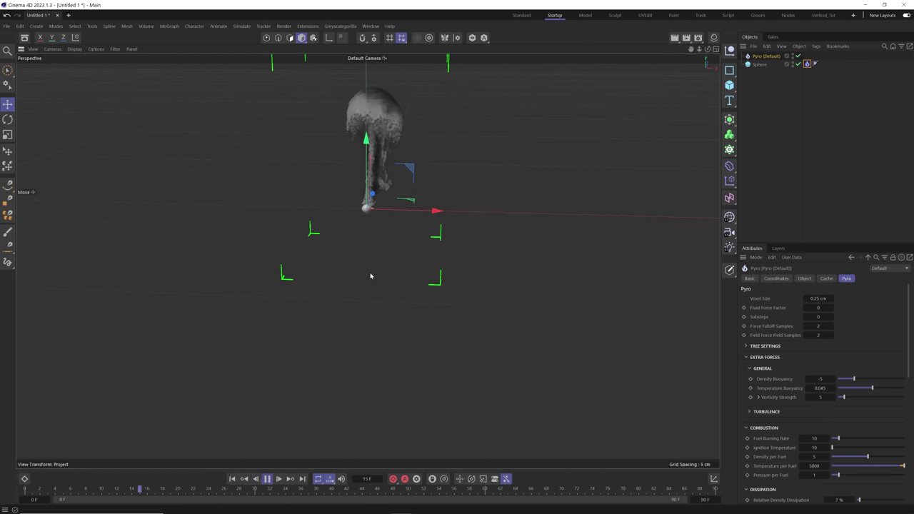
mouse_move(371, 316)
alt+mouse_down()
mouse_move(367, 338)
mouse_move(384, 258)
mouse_move(373, 304)
alt+mouse_up()
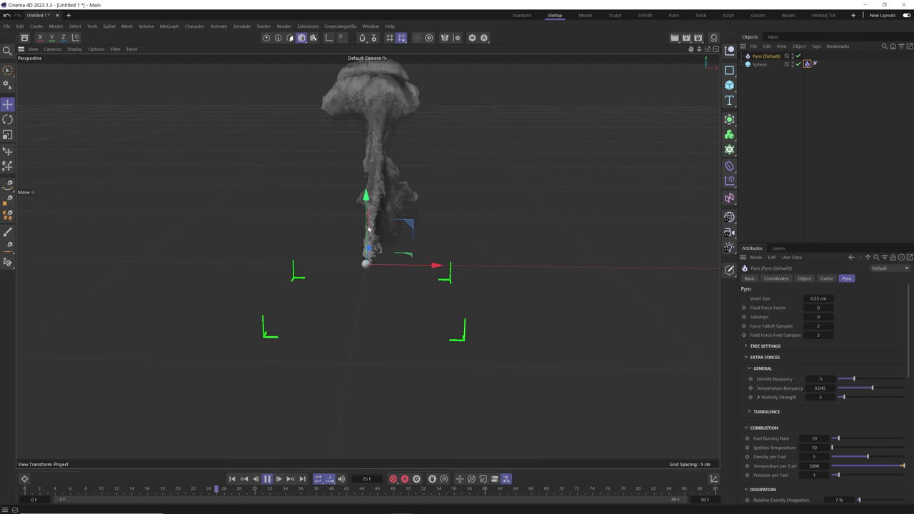
alt+drag(368, 228, 358, 208)
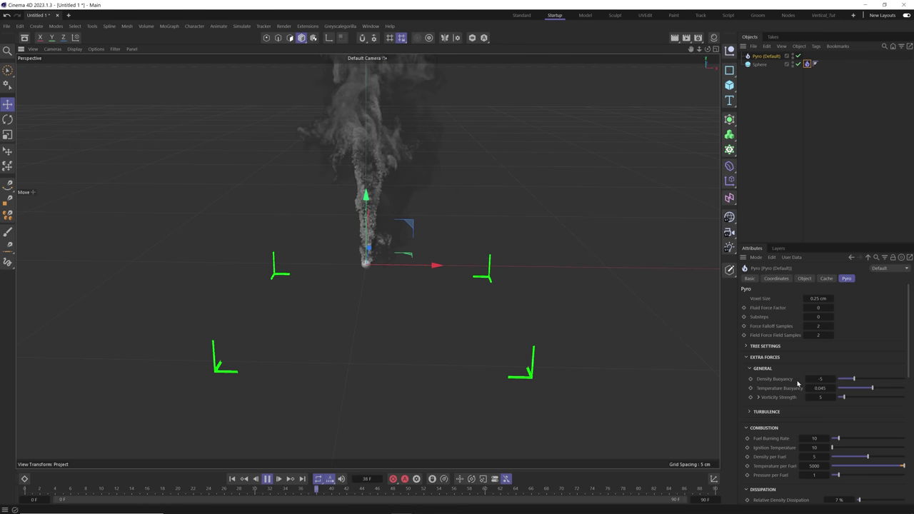
key(F8)
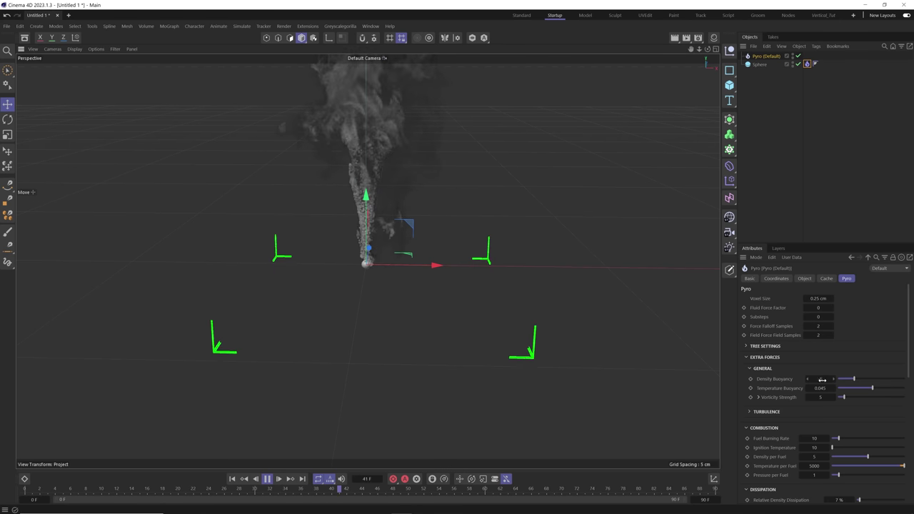
Step: Set the Pyro object's Density Buoyancy to 2 and replay the simulation from the start
drag(866, 381, 876, 380)
click(233, 479)
click(267, 479)
double_click(820, 379)
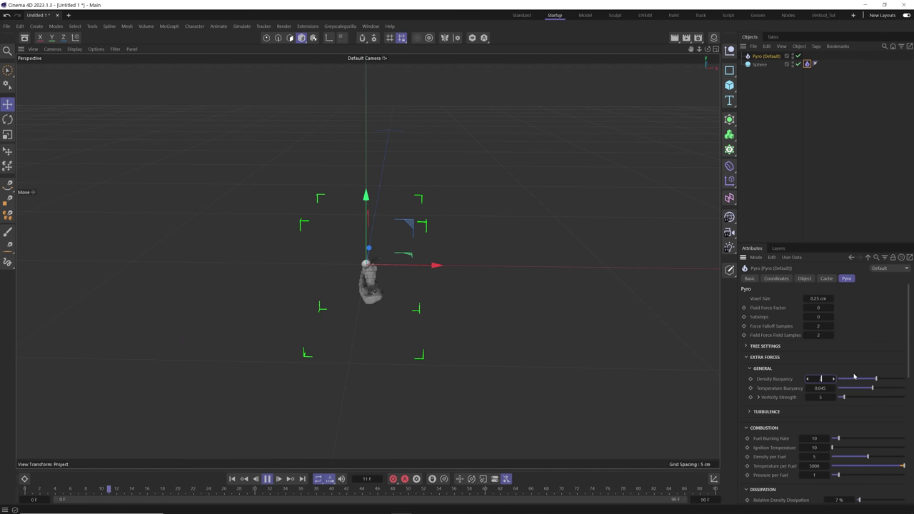
text(2)
key(Return)
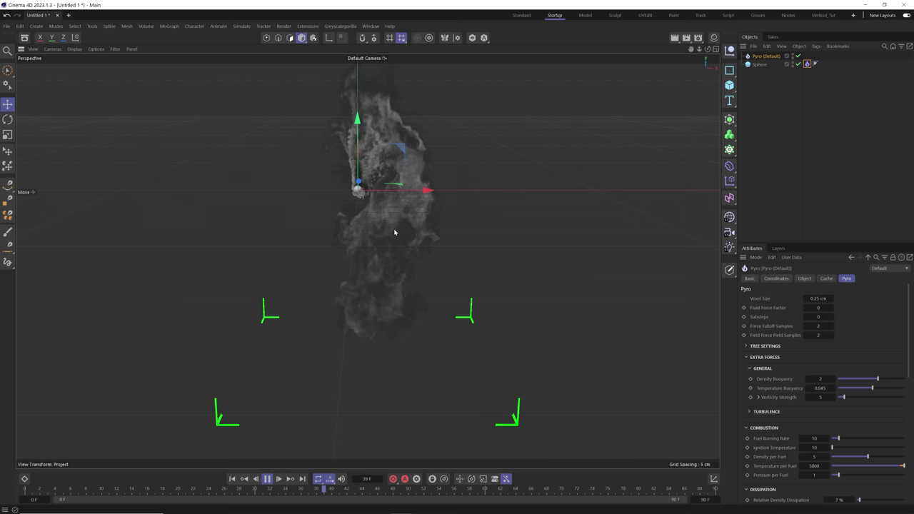
Step: Try raising Vorticity Strength to 27.8 and then 42.1 while replaying the simulation
click(820, 399)
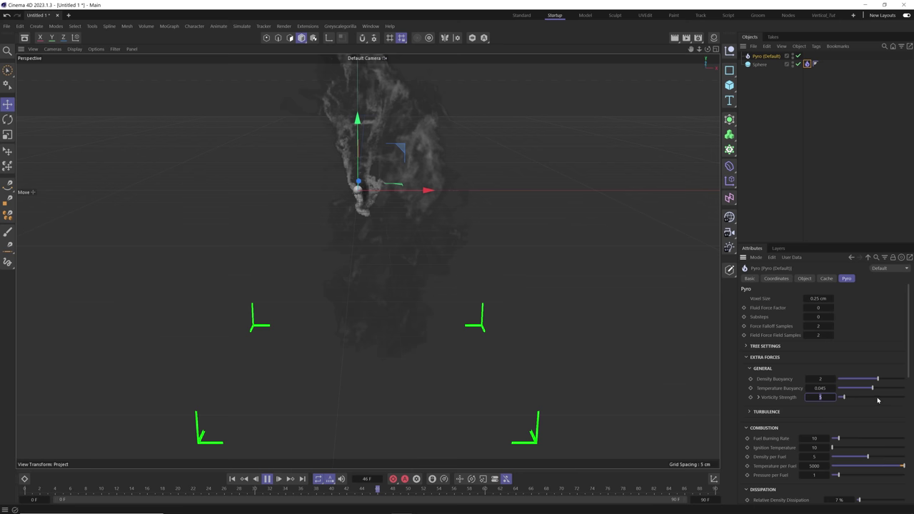
click(878, 398)
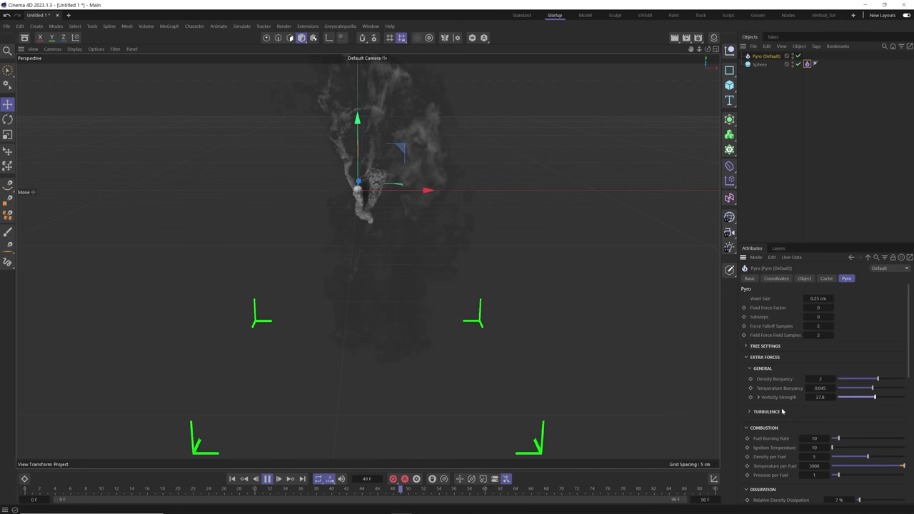
click(232, 479)
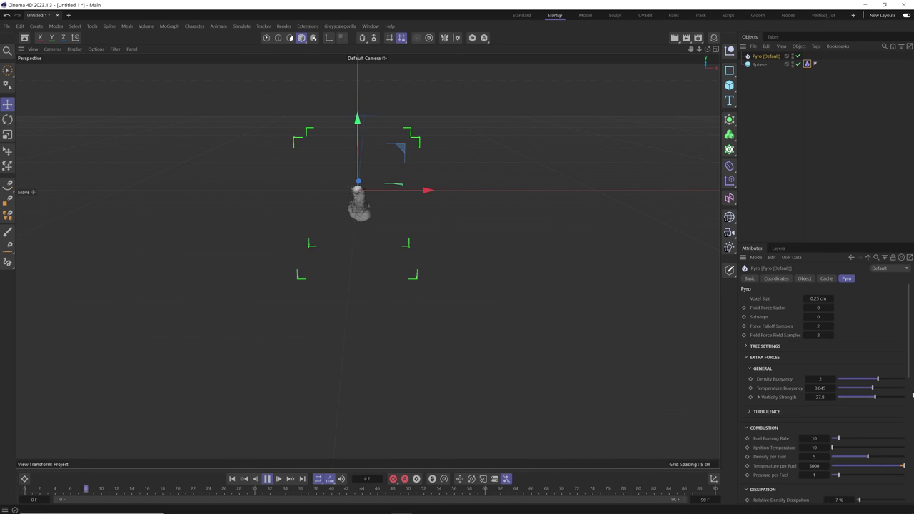
click(894, 397)
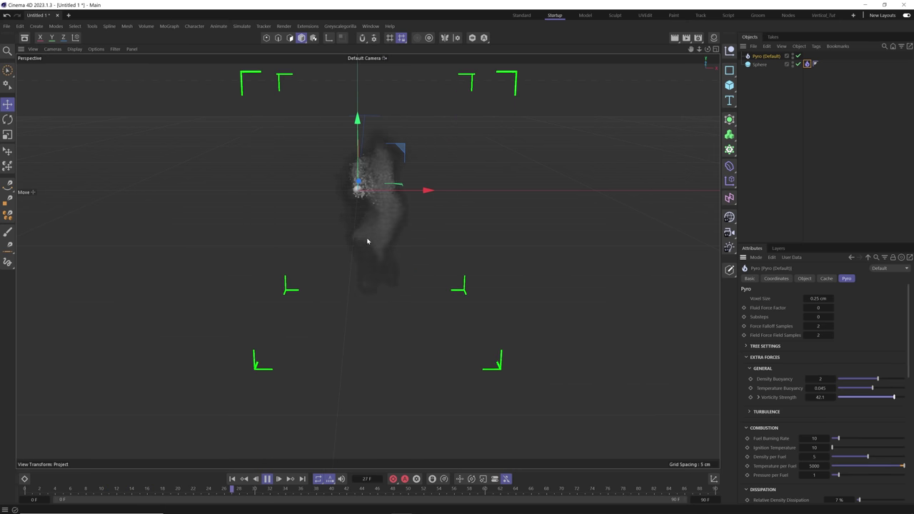
key(F8)
Step: Set Vorticity Strength to 1 and replay the simulation from the first frame
click(820, 397)
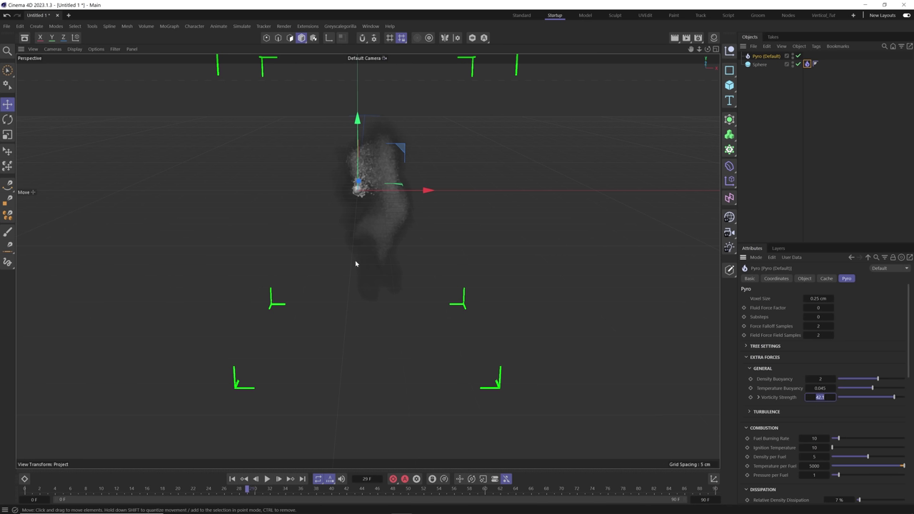
text(1)
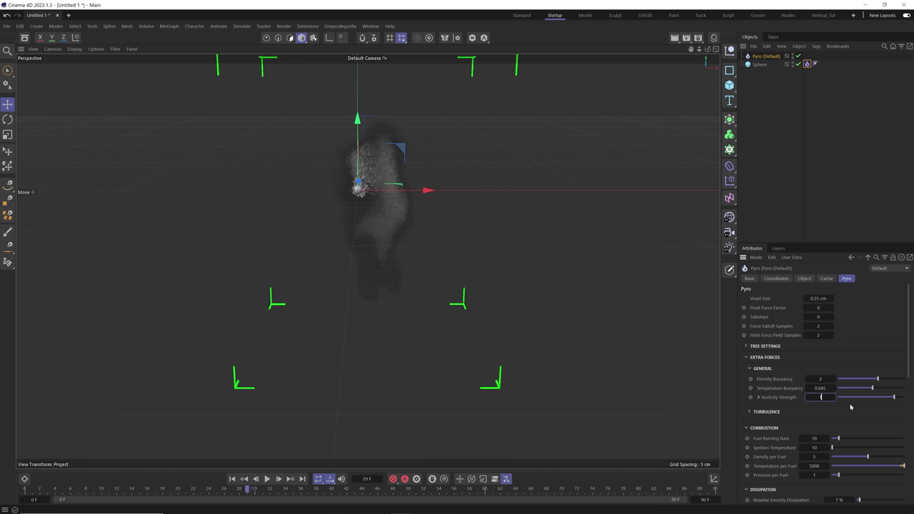
key(Return)
click(232, 478)
click(267, 478)
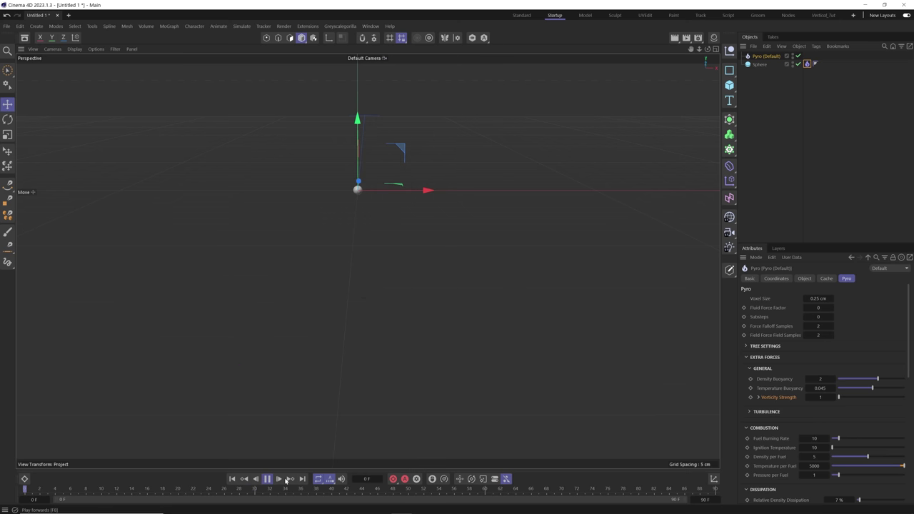
Step: Expand the Turbulence settings of the Pyro object and set the turbulence Strength to 1
click(749, 412)
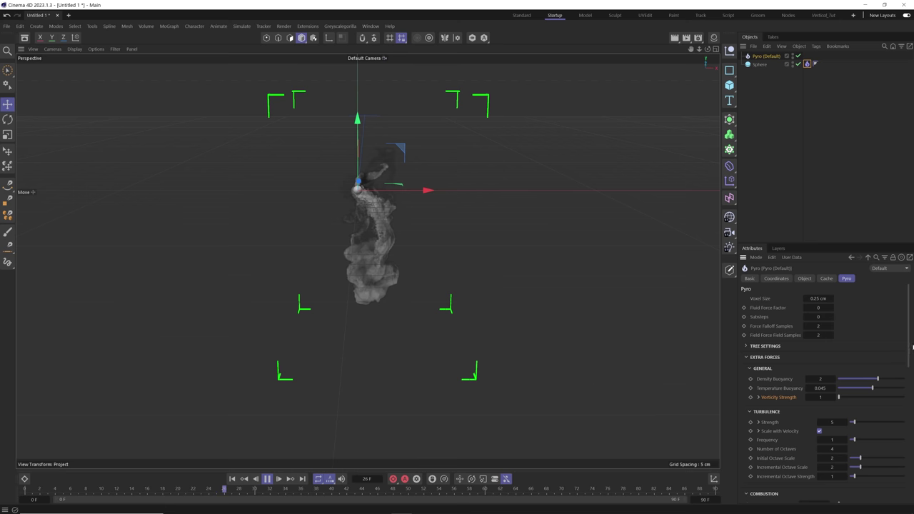
scroll(906, 373, down, 3)
scroll(906, 372, down, 1)
click(832, 363)
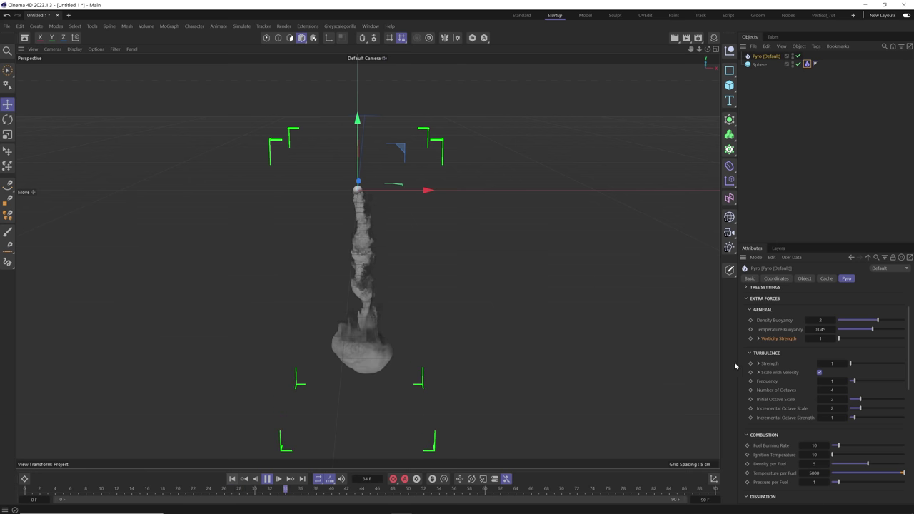
Step: Stop the simulation to examine the smoke plume and look up Number of Octaves in the help
scroll(907, 373, down, 3)
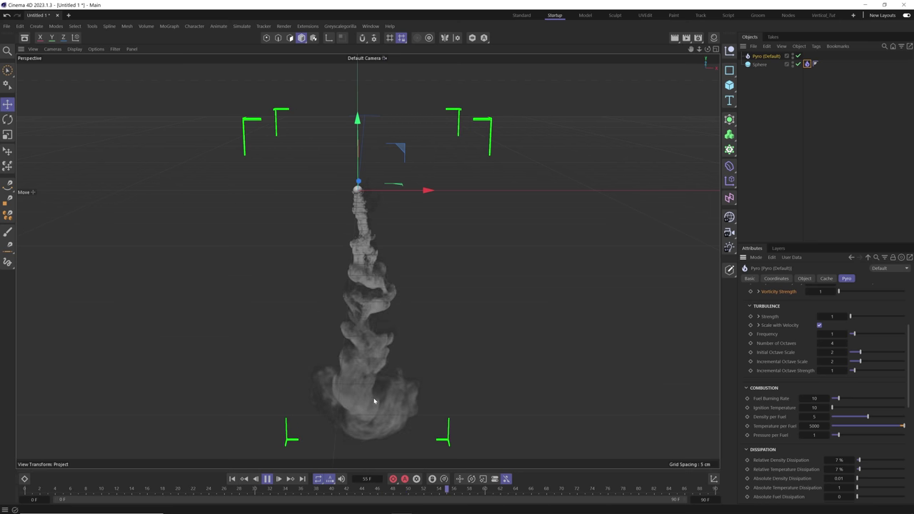
key(F7)
alt+middle_drag(376, 373, 358, 344)
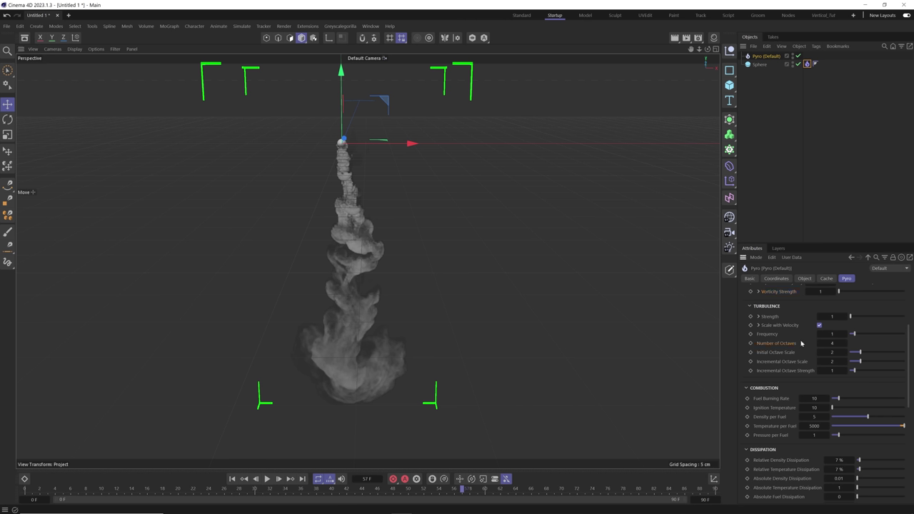
key(ctrl+F1)
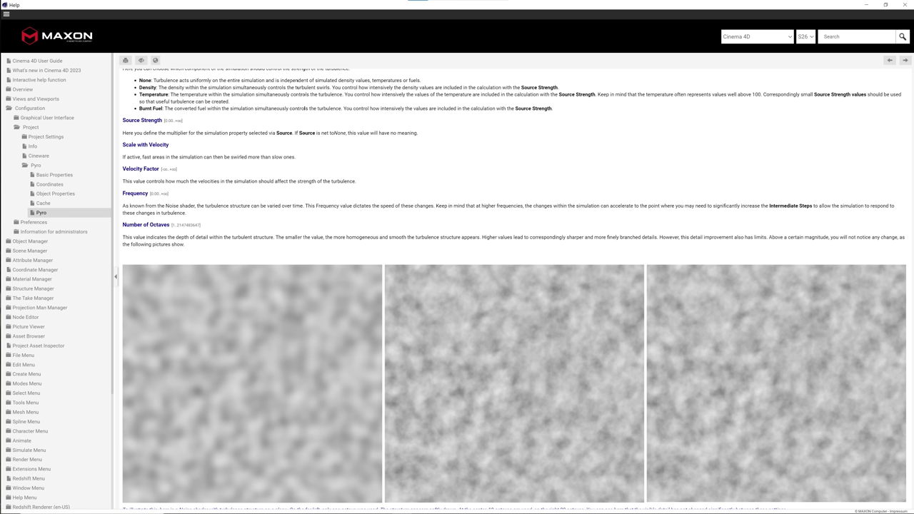
key(alt+Tab)
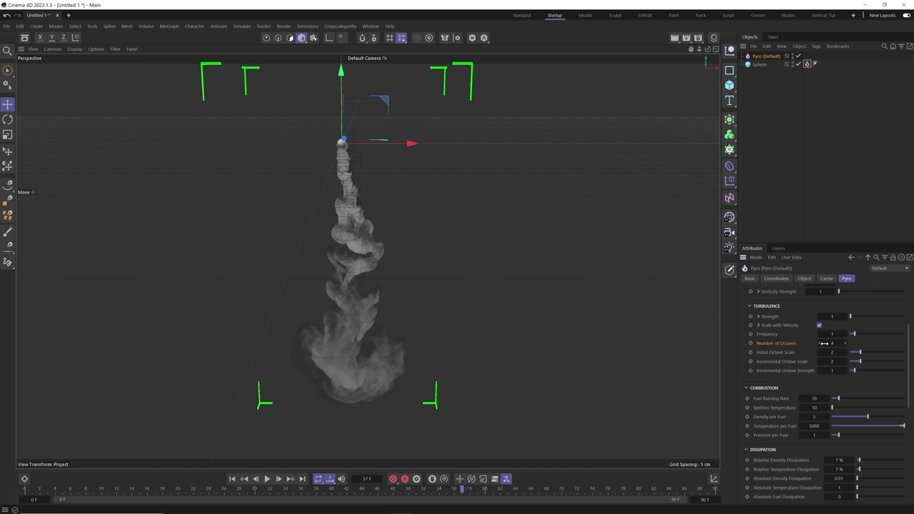
Step: Raise the turbulence's Initial Octave Scale to 7.3
click(788, 354)
drag(868, 356, 889, 358)
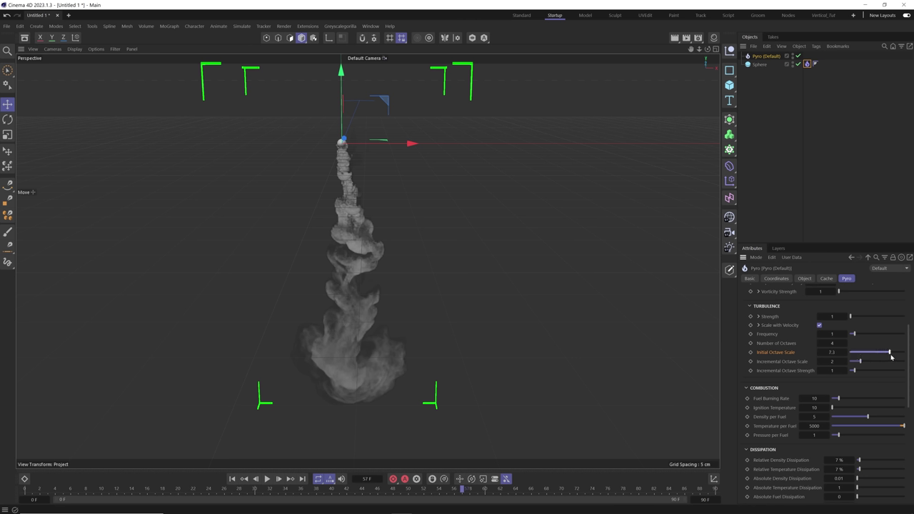